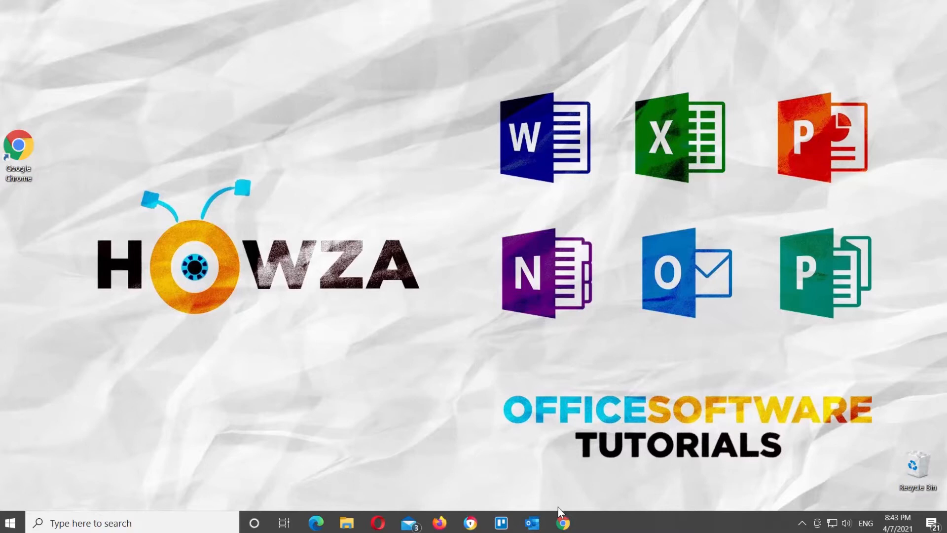
left_click(562, 523)
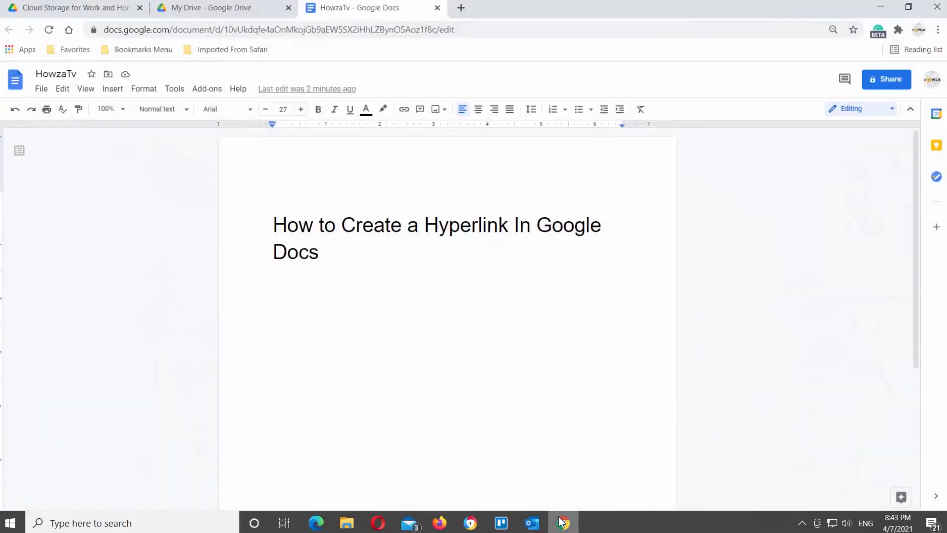
left_click_drag(424, 225, 507, 231)
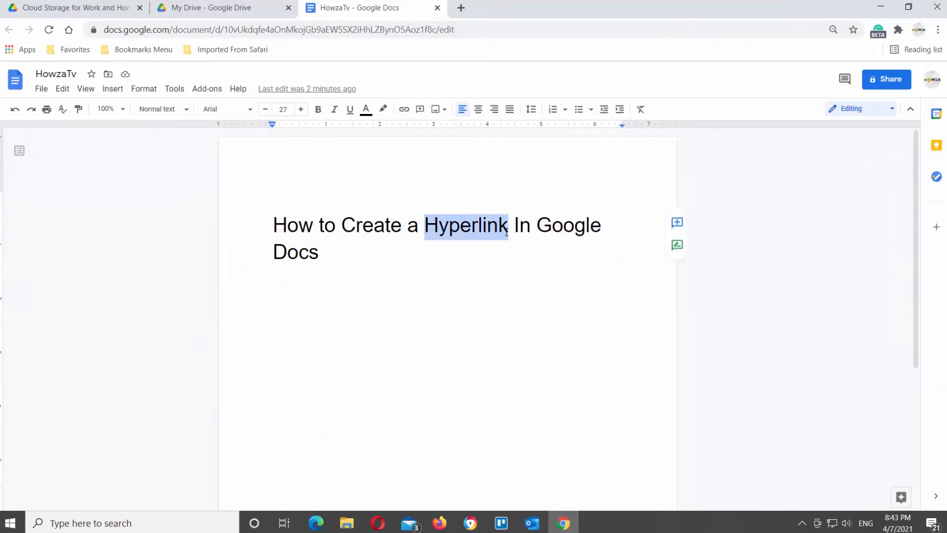
right_click(507, 231)
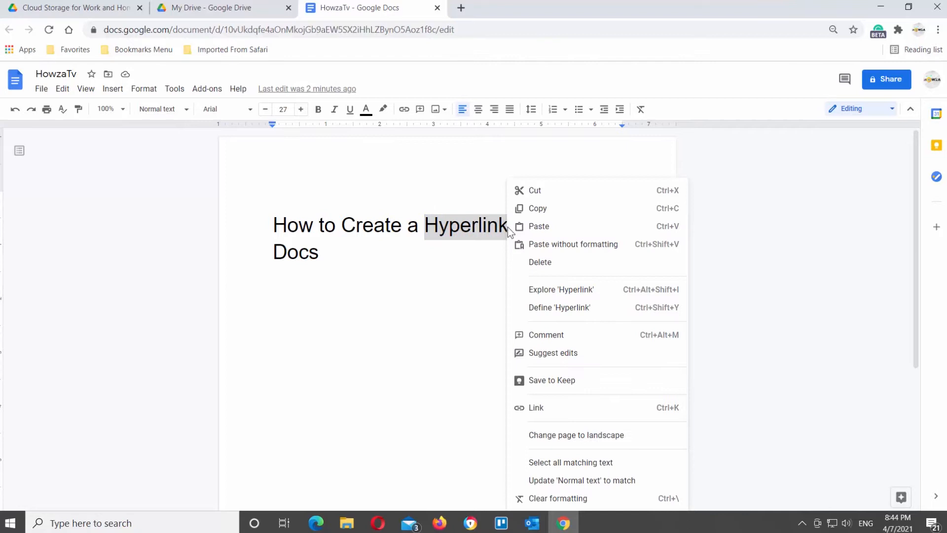
left_click(538, 407)
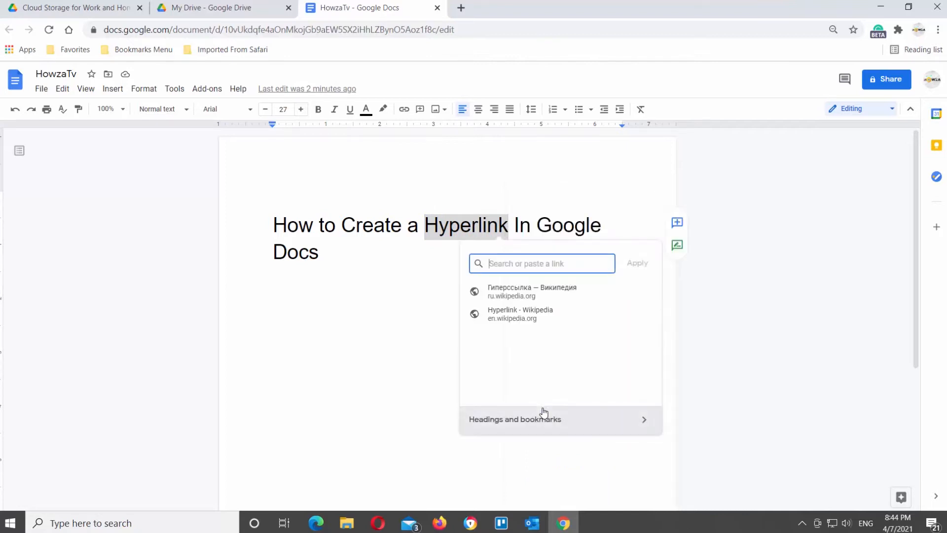
type("https://www.youtube.com/")
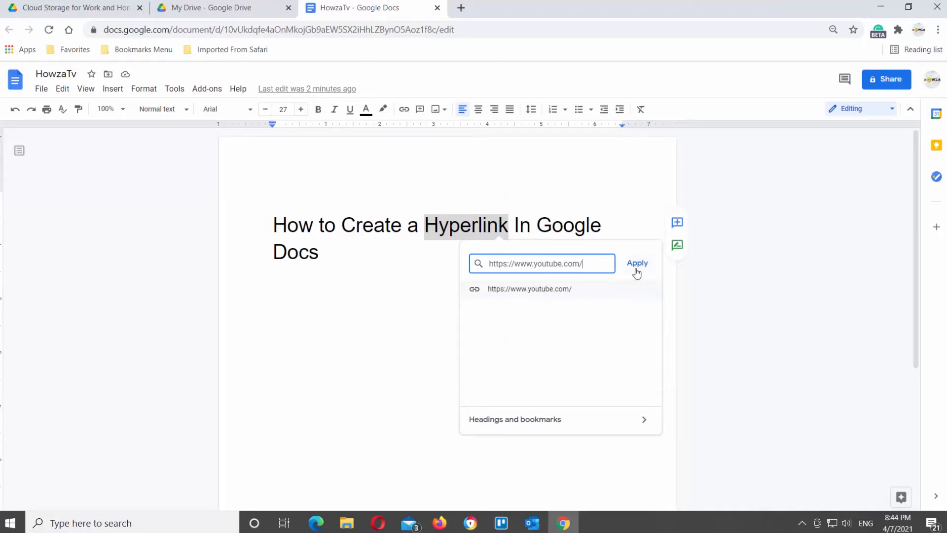
left_click(637, 264)
Show the link preview for 'Hyperlink' and select the linked word.
left_click(470, 228)
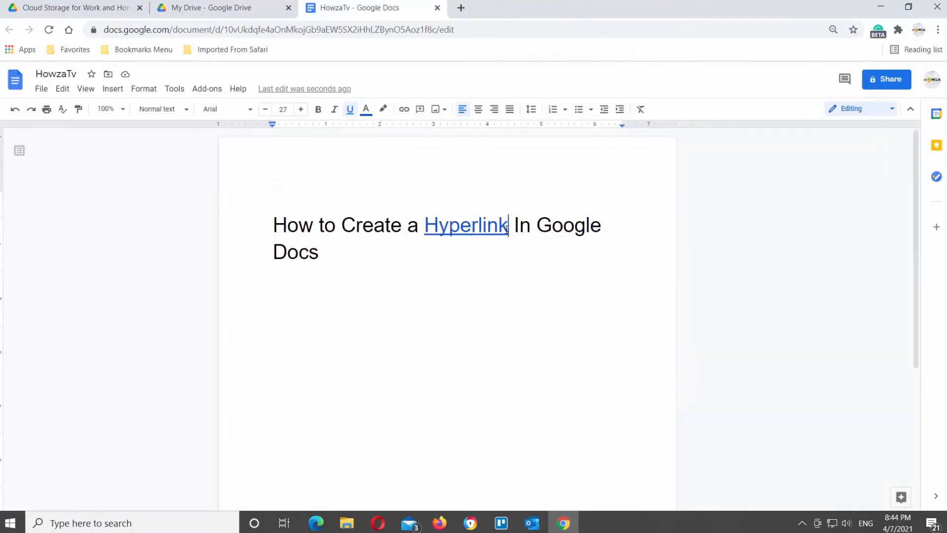
double_click(472, 225)
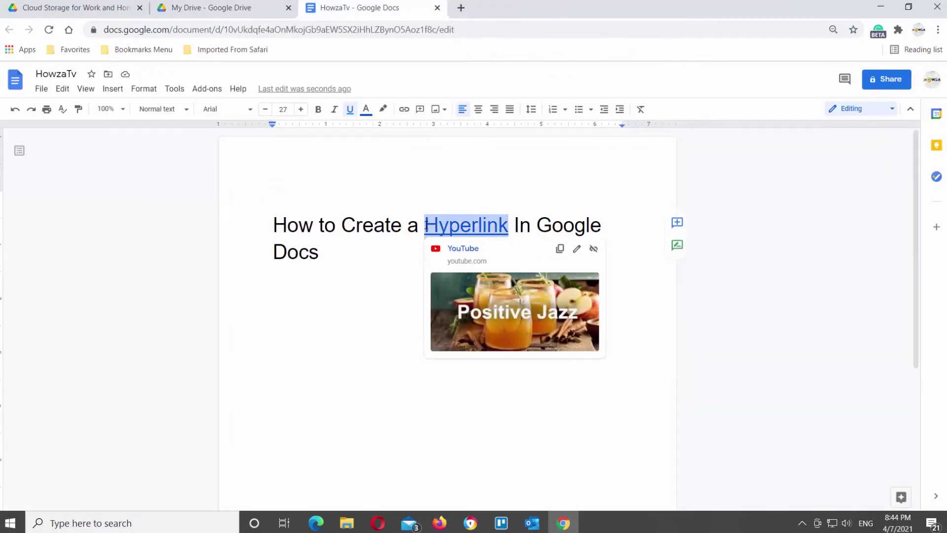
left_click(366, 109)
left_click(420, 195)
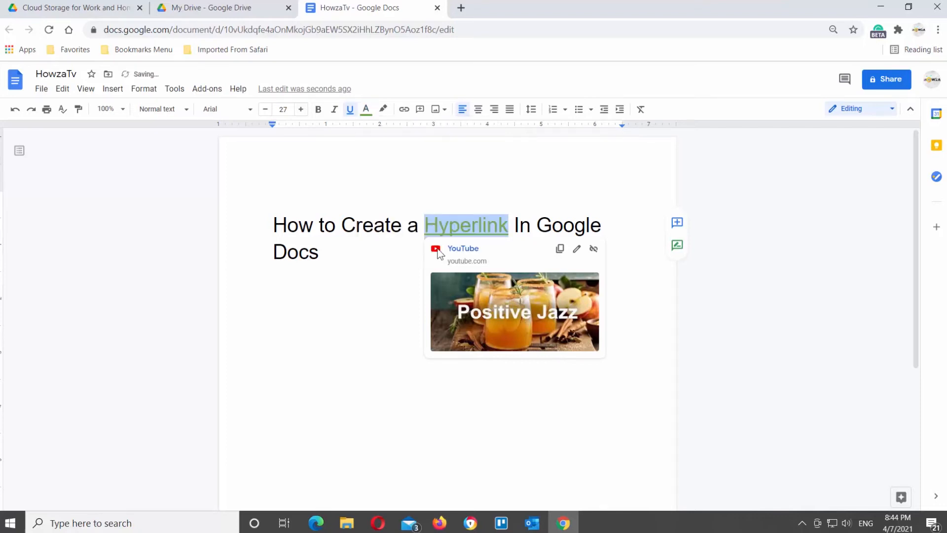
left_click(366, 109)
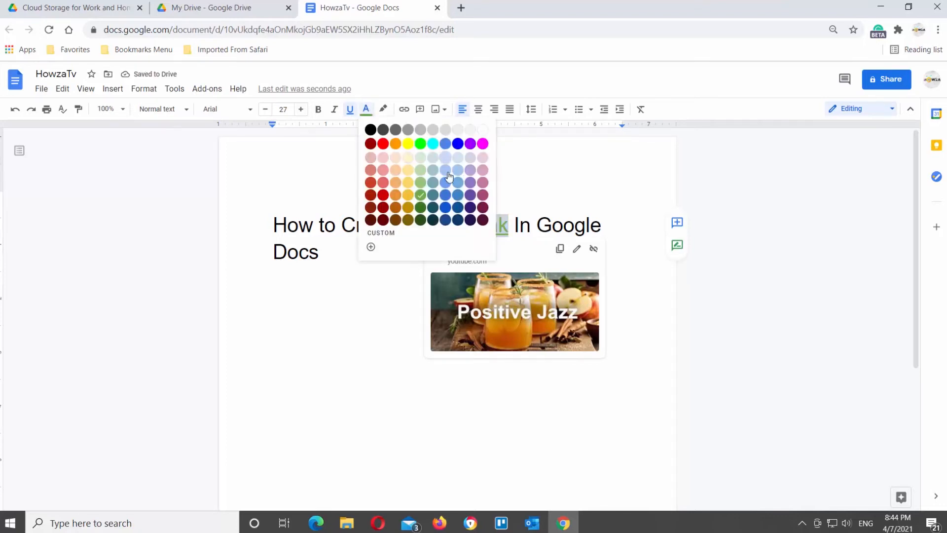
left_click(444, 194)
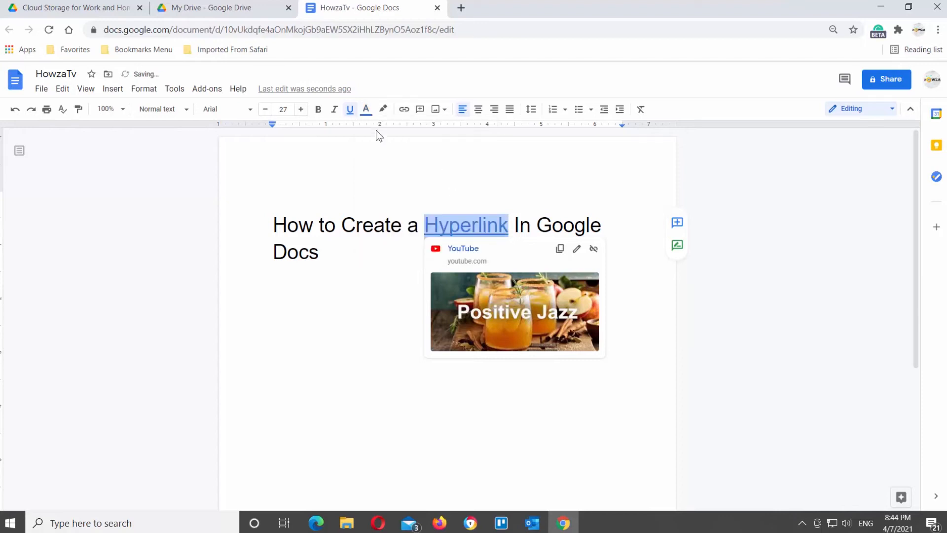
left_click(350, 110)
left_click(351, 113)
left_click(472, 201)
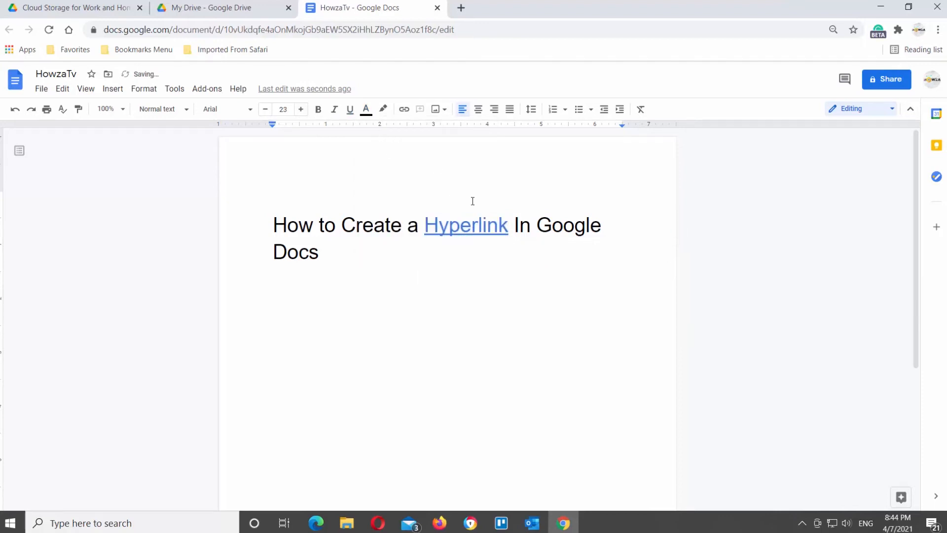
left_click(480, 225)
Remove the link from 'Hyperlink', then select the entire heading.
right_click(482, 225)
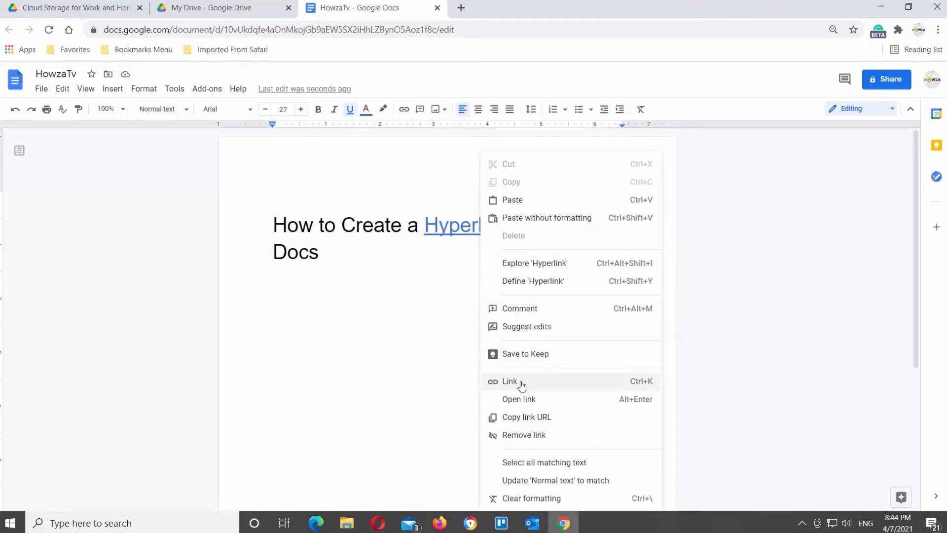
left_click(524, 434)
left_click(460, 231)
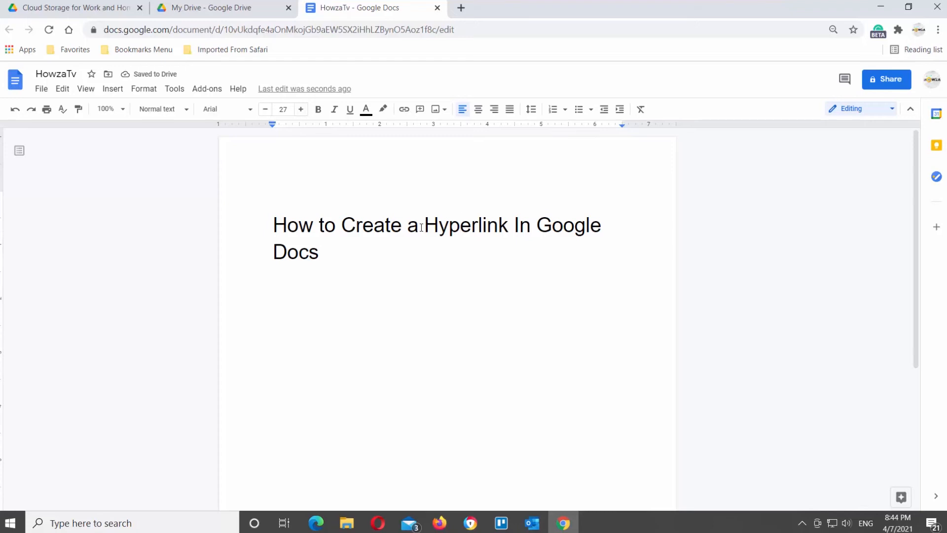
key("ctrl+a")
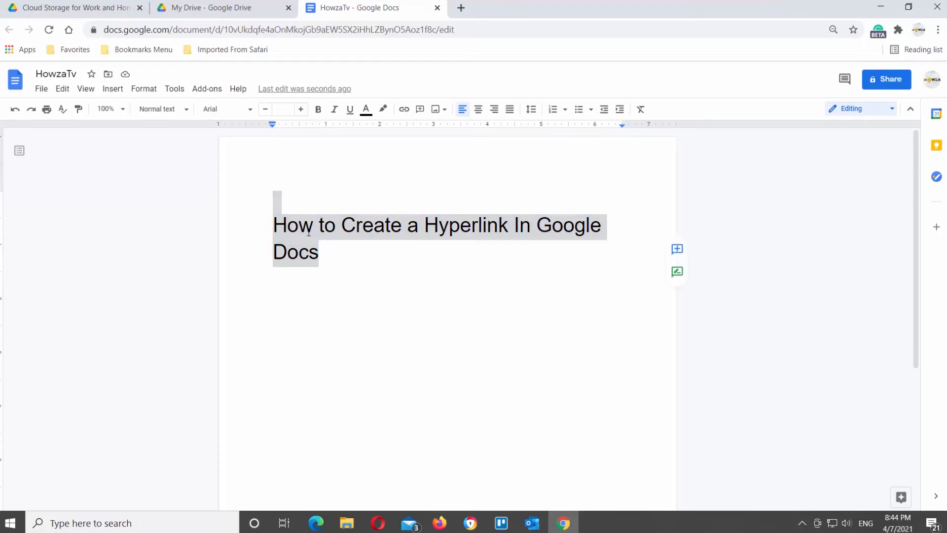
right_click(306, 197)
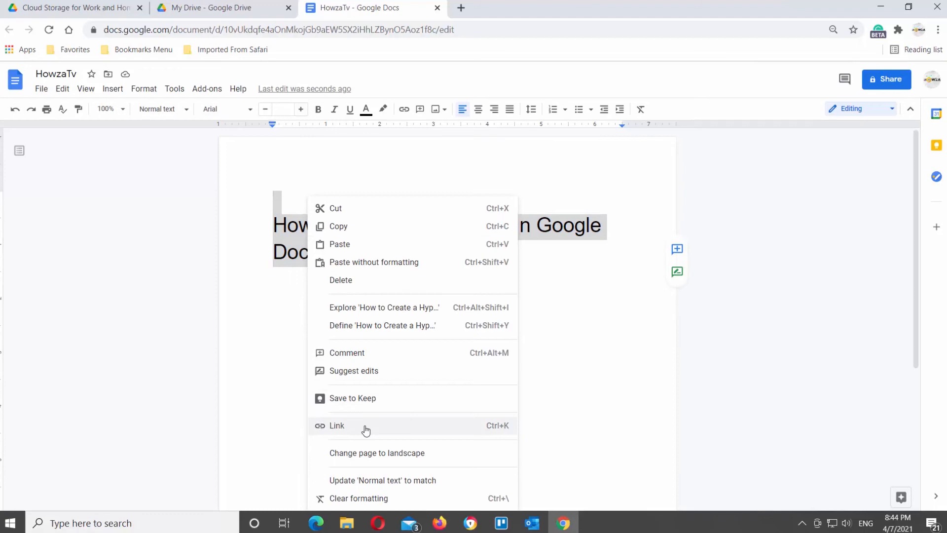
left_click(365, 430)
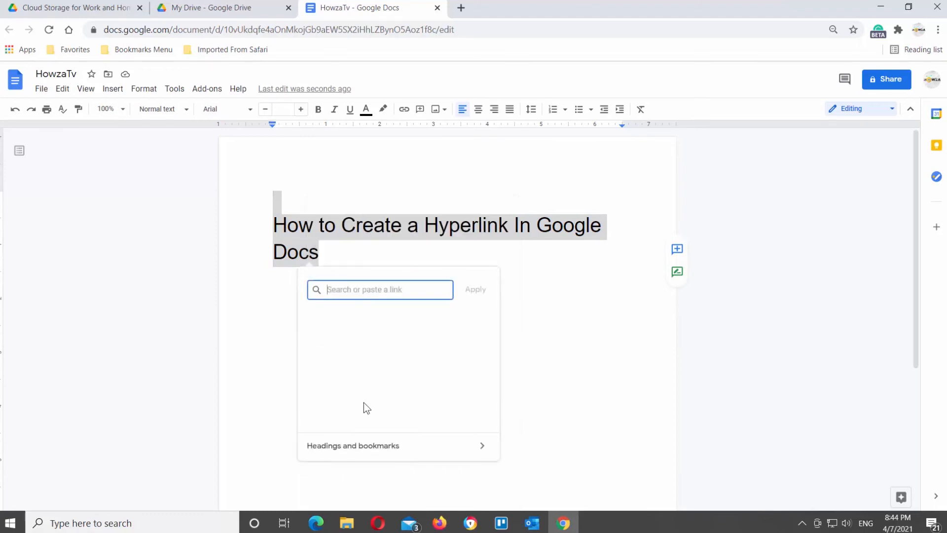
left_click(372, 347)
left_click(475, 289)
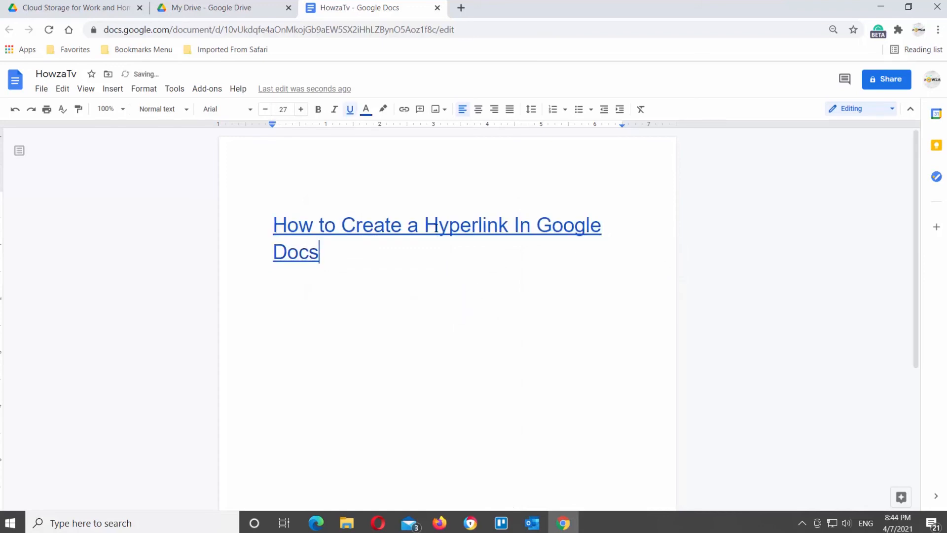
left_click(439, 226)
right_click(439, 225)
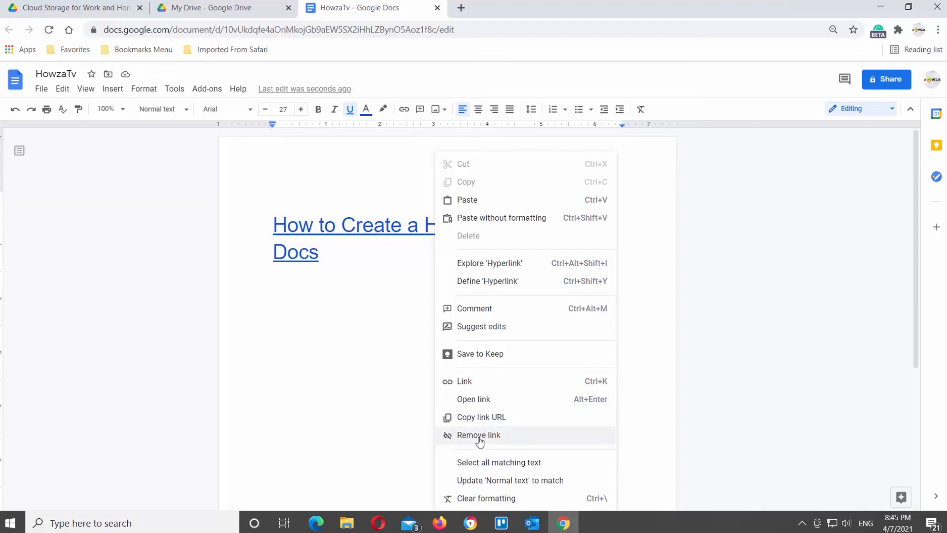
key("Escape")
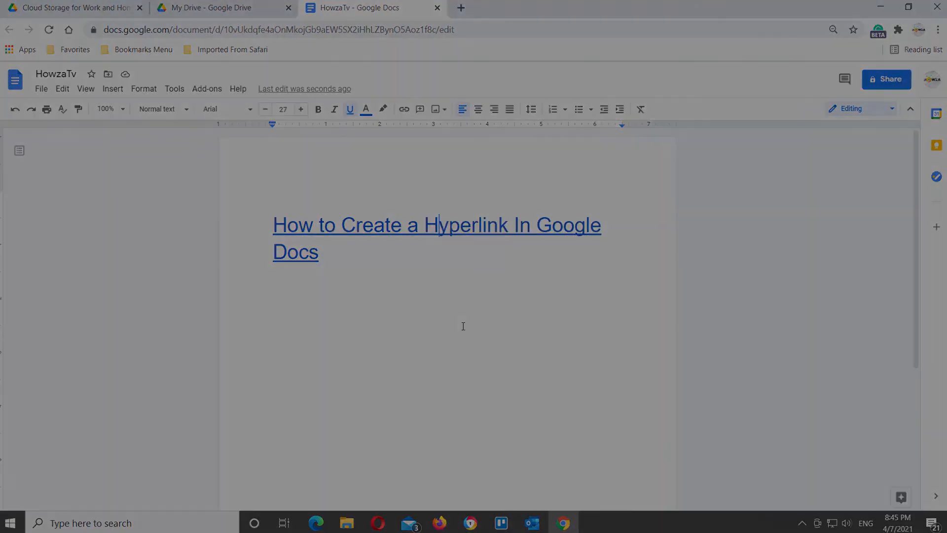